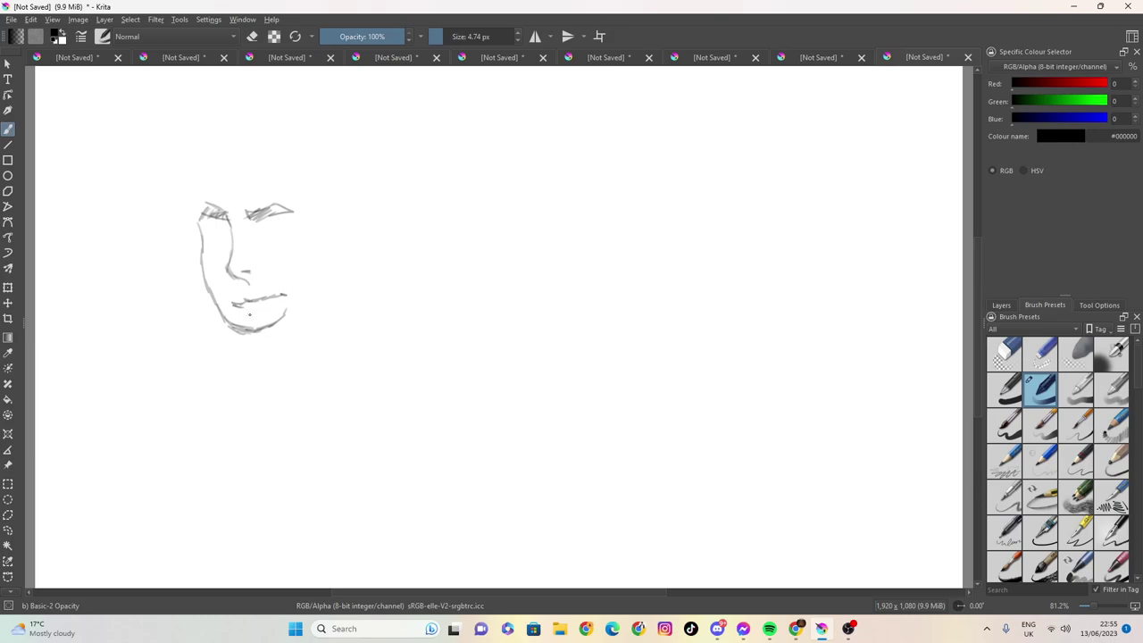
Sketch both eyes beneath the eyebrows, with outlined irises and shaded pupils.
mouse_move(237, 253)
mouse_down()
mouse_move(212, 249)
mouse_move(223, 226)
mouse_move(213, 235)
mouse_up()
drag(216, 226, 209, 235)
mouse_move(288, 229)
mouse_down()
mouse_move(263, 227)
mouse_move(271, 243)
mouse_up()
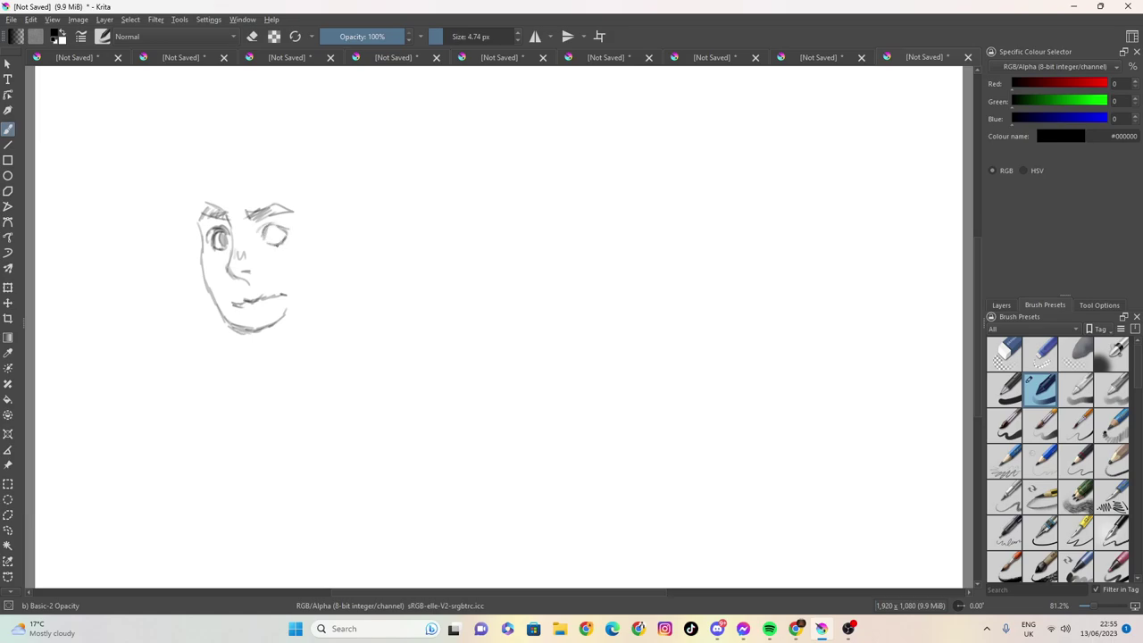
mouse_move(287, 234)
mouse_down()
mouse_move(264, 223)
mouse_move(305, 215)
mouse_up()
Sketch the spiky hair outline around the head, with a swept fringe and pointed strands down the left side of the face.
mouse_move(311, 152)
mouse_down()
mouse_move(349, 155)
mouse_move(326, 164)
mouse_move(262, 140)
mouse_move(227, 150)
mouse_move(243, 139)
mouse_move(184, 153)
mouse_move(181, 178)
mouse_move(149, 198)
mouse_move(153, 222)
mouse_move(179, 247)
mouse_up()
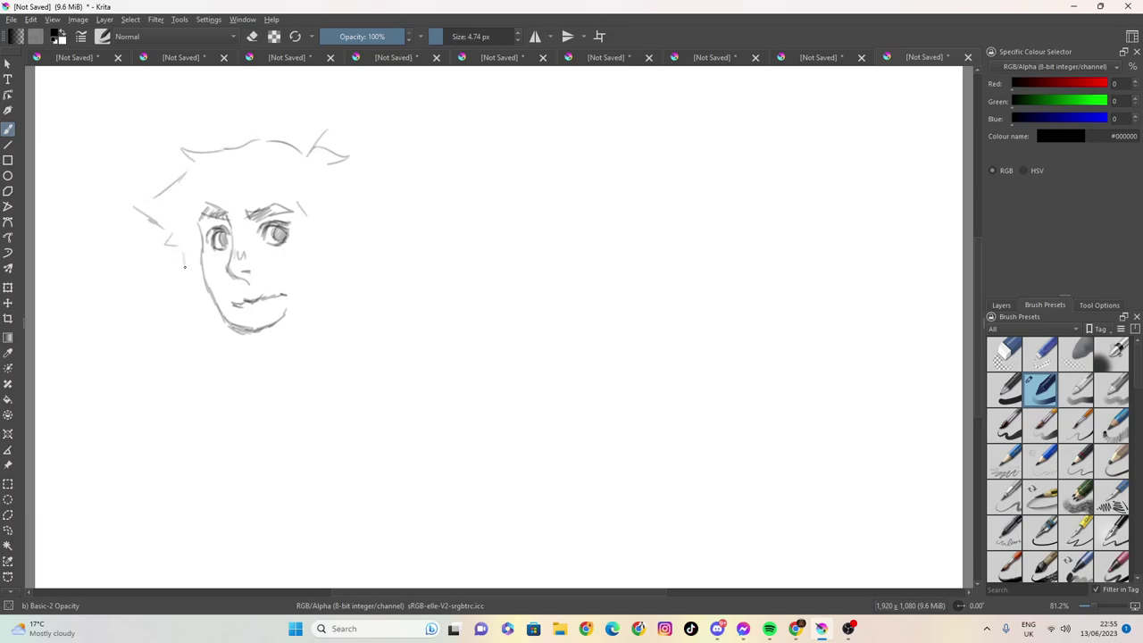
drag(208, 207, 225, 214)
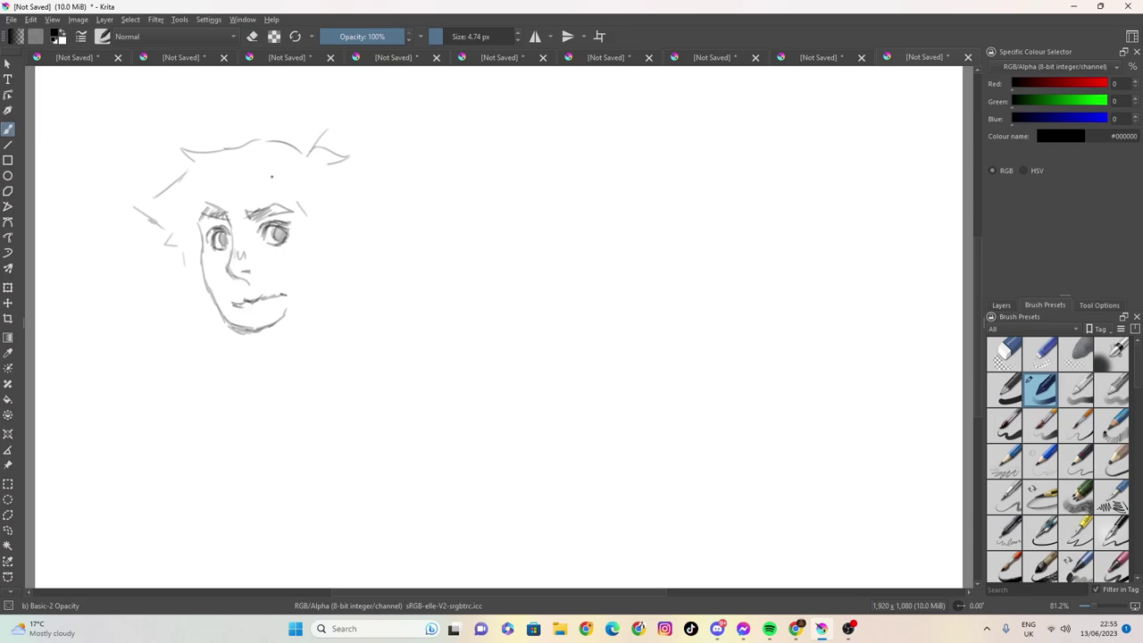
drag(306, 166, 292, 205)
drag(302, 177, 318, 215)
mouse_move(223, 188)
mouse_down()
mouse_move(256, 181)
mouse_move(194, 165)
mouse_move(223, 177)
mouse_up()
mouse_move(209, 172)
mouse_down()
mouse_move(238, 183)
mouse_move(173, 196)
mouse_move(203, 200)
mouse_up()
drag(183, 198, 204, 211)
mouse_move(193, 169)
mouse_down()
mouse_move(178, 213)
mouse_move(191, 252)
mouse_move(180, 235)
mouse_move(178, 252)
mouse_move(211, 302)
mouse_up()
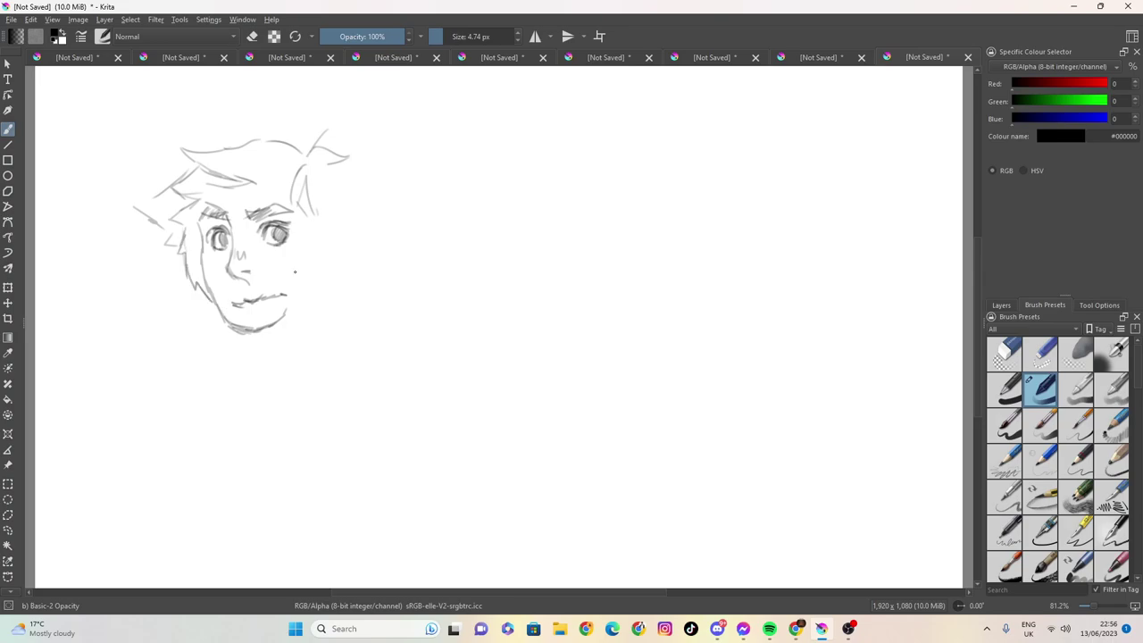
Draw the right side of the face, the ear outline and the jawline down to the chin.
mouse_move(298, 209)
mouse_down()
mouse_move(306, 284)
mouse_move(315, 262)
mouse_up()
mouse_move(314, 266)
mouse_down()
mouse_move(322, 252)
mouse_move(322, 263)
mouse_up()
mouse_move(325, 220)
mouse_down()
mouse_move(324, 252)
mouse_move(347, 227)
mouse_move(335, 265)
mouse_move(264, 327)
mouse_up()
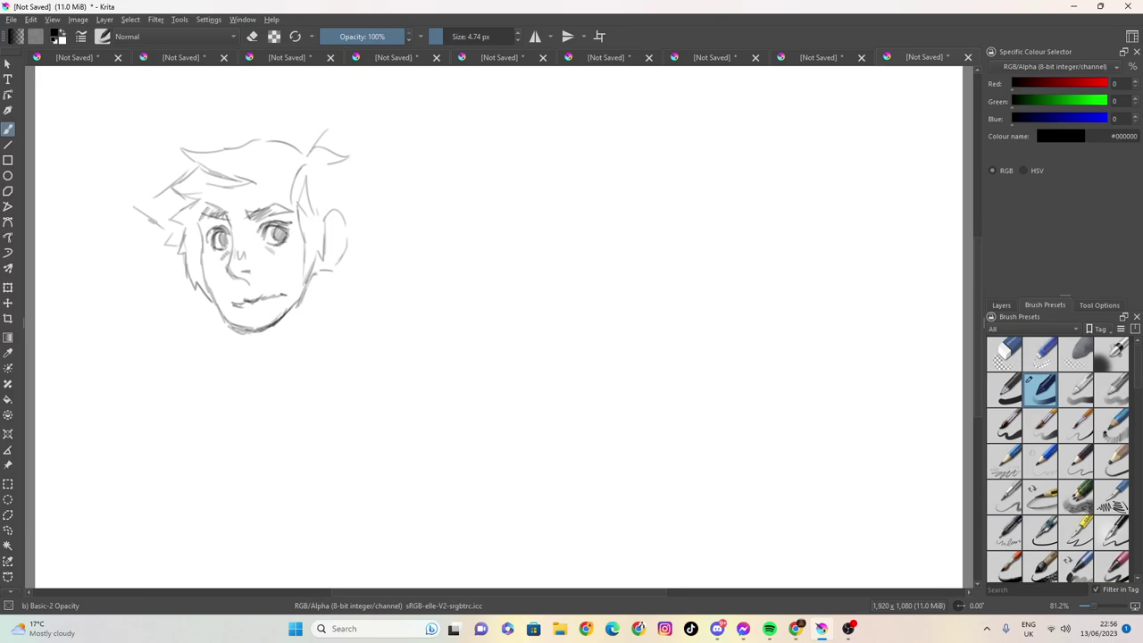
Complete the crown and back contour of the hair and hatch the strands on the left side of the face.
mouse_move(265, 176)
mouse_down()
mouse_move(297, 203)
mouse_move(348, 204)
mouse_move(333, 171)
mouse_up()
drag(273, 140, 300, 153)
mouse_move(176, 218)
mouse_down()
mouse_move(216, 183)
mouse_move(186, 177)
mouse_up()
mouse_move(187, 177)
mouse_down()
mouse_move(202, 192)
mouse_move(183, 195)
mouse_move(227, 186)
mouse_up()
mouse_move(209, 198)
mouse_down()
mouse_move(234, 187)
mouse_move(182, 220)
mouse_move(201, 249)
mouse_move(195, 284)
mouse_move(205, 300)
mouse_up()
Erase the outermost hair strokes on the left and the line under the ear with a 31.17 px eraser.
key(e)
mouse_move(171, 231)
mouse_down()
mouse_move(129, 187)
mouse_move(141, 250)
mouse_move(165, 178)
mouse_up()
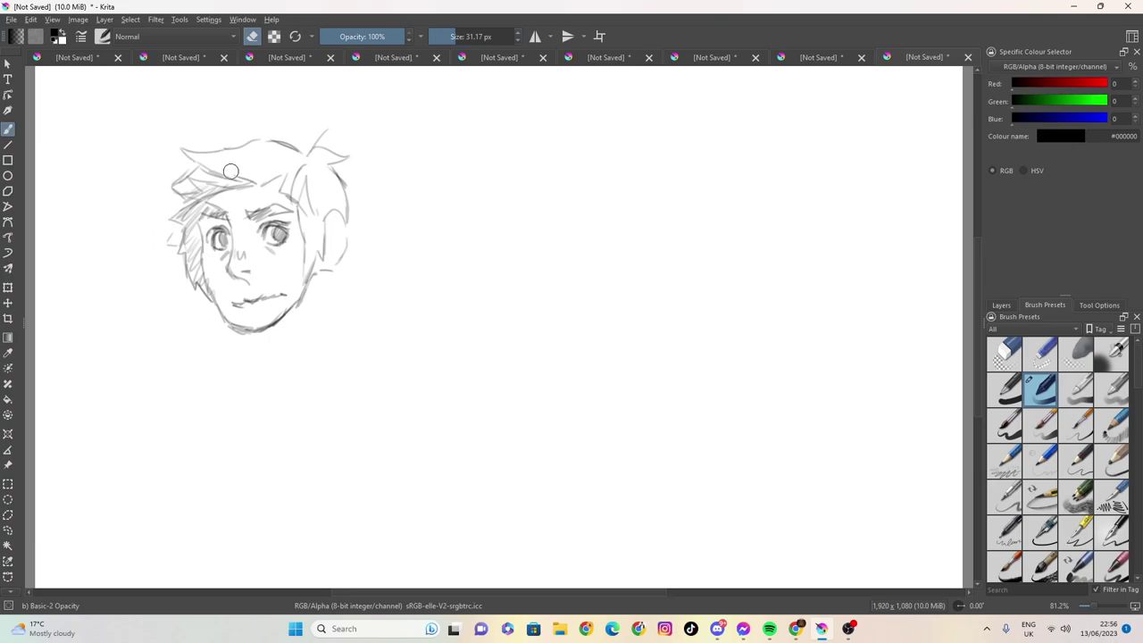
drag(323, 271, 319, 293)
Return to a 4.17 px drawing brush and redraw the ear's outer and lower contour.
click(447, 37)
drag(446, 37, 442, 36)
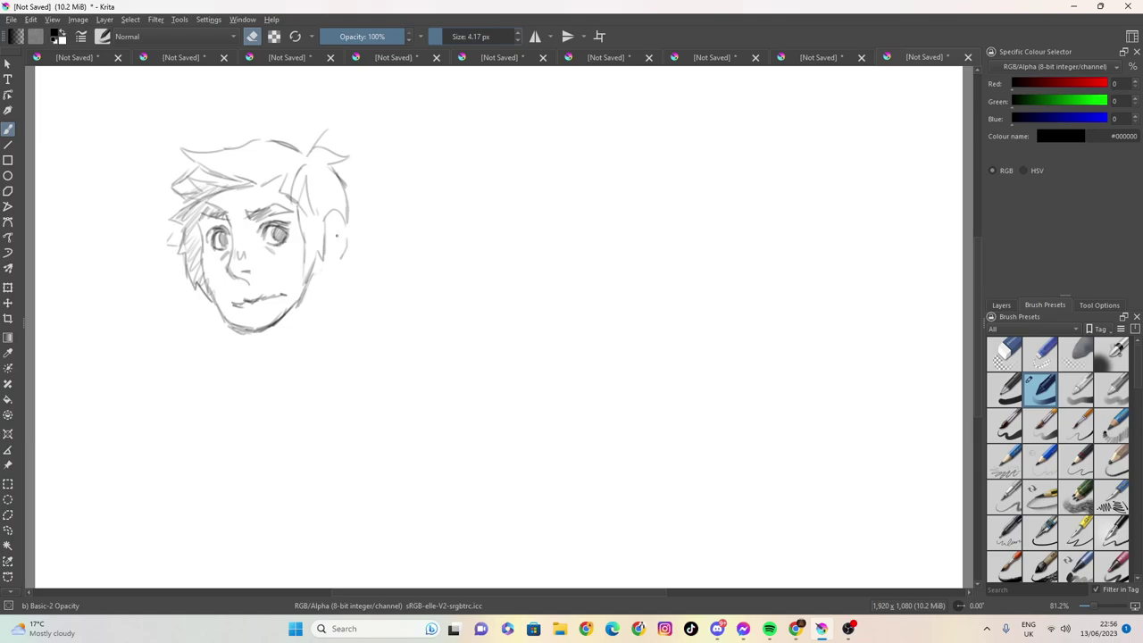
key(e)
drag(343, 237, 337, 260)
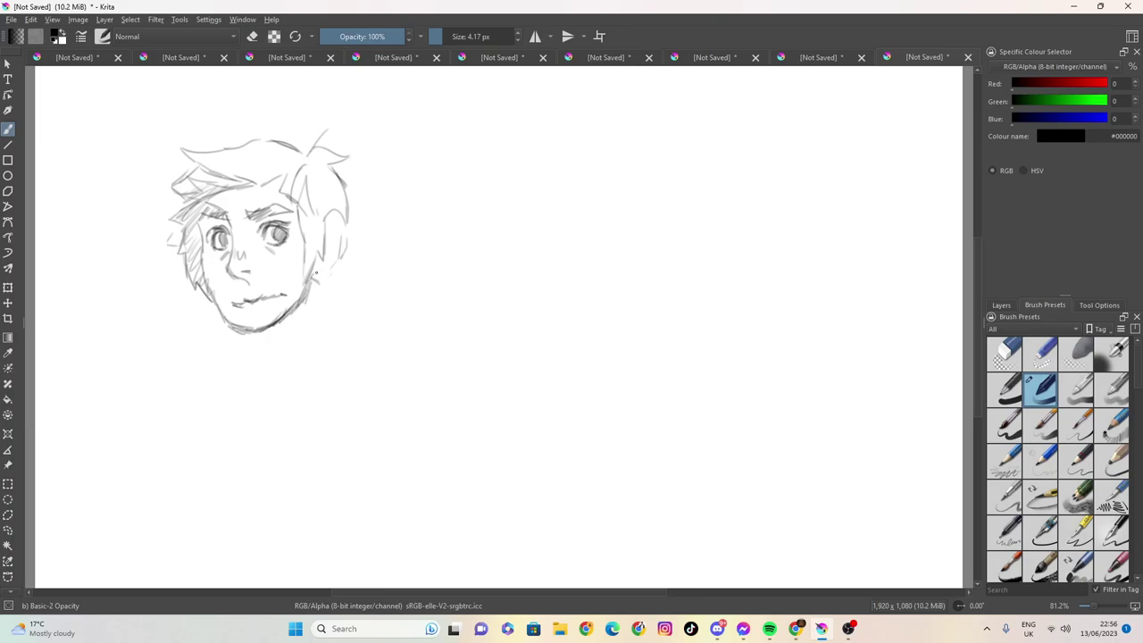
drag(327, 273, 347, 229)
Sketch the neck and the left shoulder slope below the chin, and hatch the shadow under the jaw.
drag(240, 334, 259, 382)
drag(325, 274, 332, 366)
mouse_move(254, 354)
mouse_down()
mouse_move(212, 387)
mouse_move(239, 408)
mouse_up()
drag(256, 335, 276, 376)
mouse_move(291, 314)
mouse_down()
mouse_move(277, 338)
mouse_move(245, 345)
mouse_up()
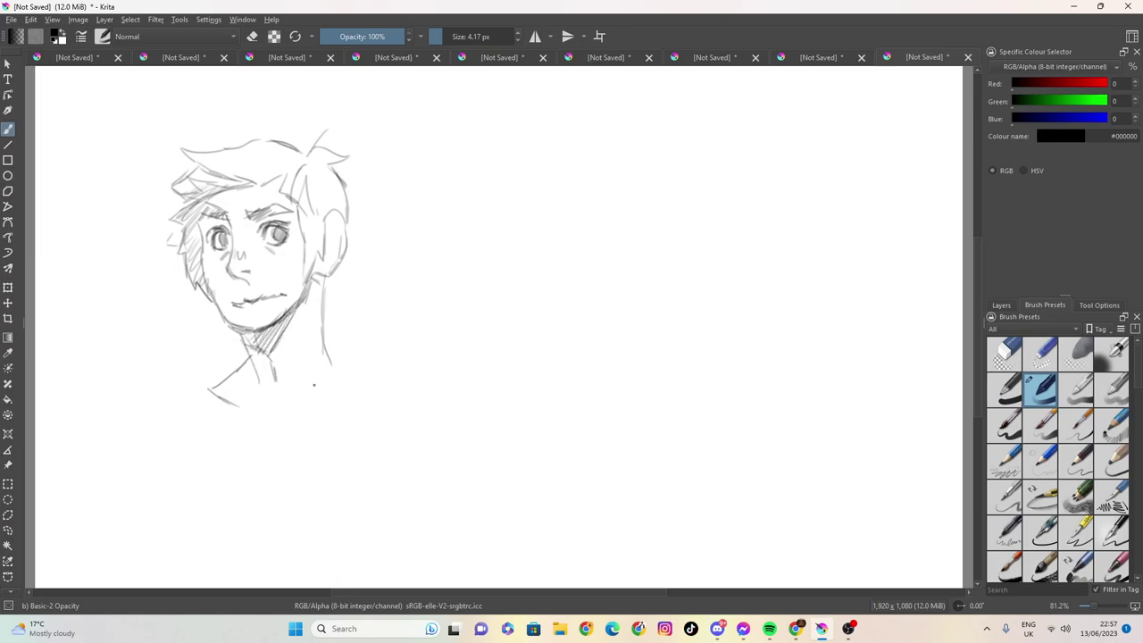
Sketch the right shoulder slope, the collarbones and a curved double neckline for the shirt.
drag(327, 353, 359, 386)
drag(359, 387, 323, 418)
mouse_move(241, 407)
mouse_down()
mouse_move(270, 420)
mouse_move(316, 401)
mouse_move(320, 416)
mouse_move(291, 427)
mouse_up()
mouse_move(236, 369)
mouse_down()
mouse_move(237, 420)
mouse_move(258, 431)
mouse_move(313, 421)
mouse_up()
mouse_move(344, 367)
mouse_down()
mouse_move(335, 416)
mouse_move(265, 445)
mouse_up()
mouse_move(229, 389)
mouse_down()
mouse_move(229, 423)
mouse_move(272, 445)
mouse_up()
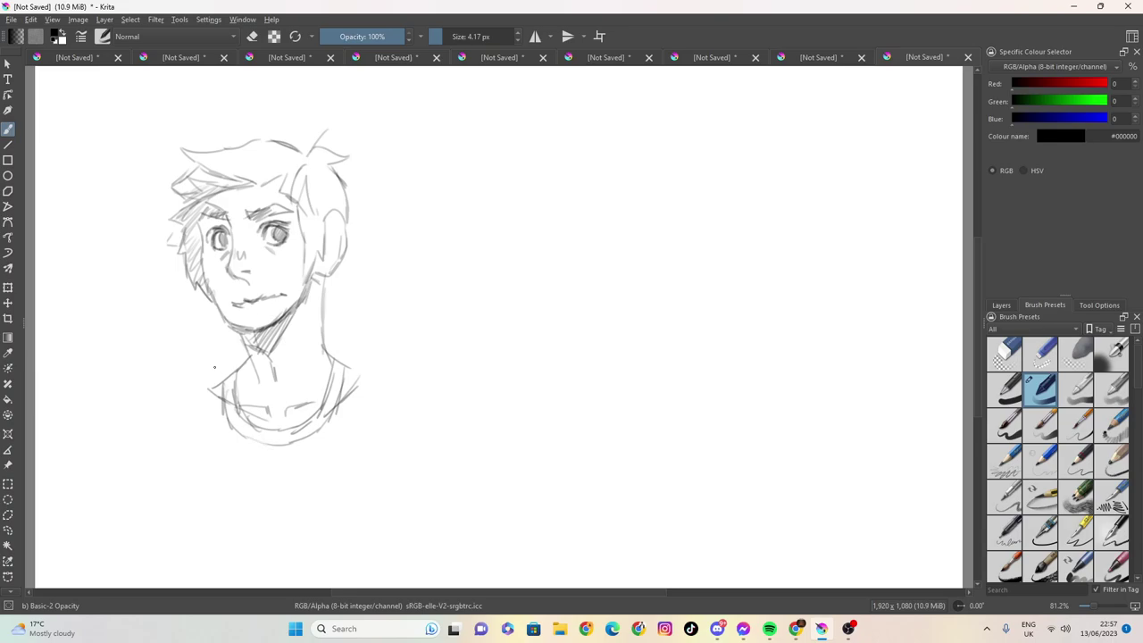
Draw the left headphone cup over the collar with dense hatching and connect its band to the neck.
mouse_move(228, 385)
mouse_down()
mouse_move(224, 434)
mouse_move(234, 375)
mouse_move(227, 441)
mouse_move(208, 425)
mouse_move(246, 386)
mouse_move(227, 440)
mouse_up()
drag(243, 396, 229, 434)
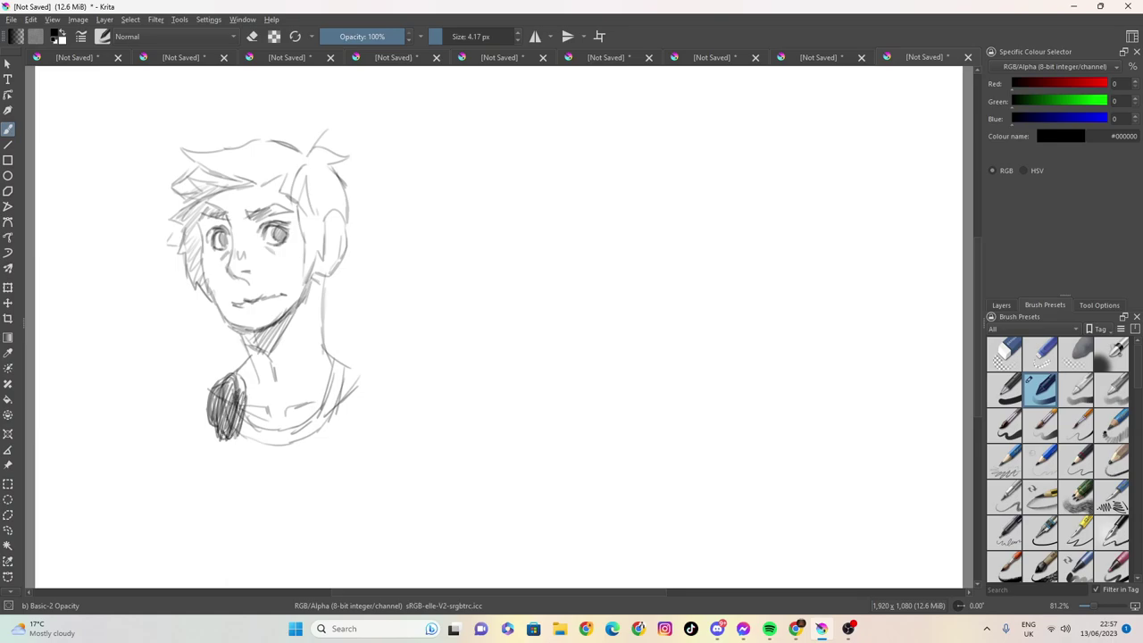
drag(241, 345, 217, 387)
drag(242, 346, 228, 362)
Draw the right headphone cup and its band around the neck, then hatch them dark and reinforce the left cup and band.
mouse_move(325, 336)
mouse_down()
mouse_move(336, 355)
mouse_move(327, 389)
mouse_move(286, 445)
mouse_move(313, 455)
mouse_up()
mouse_move(318, 384)
mouse_down()
mouse_move(291, 402)
mouse_move(284, 447)
mouse_move(304, 454)
mouse_move(295, 446)
mouse_move(322, 428)
mouse_up()
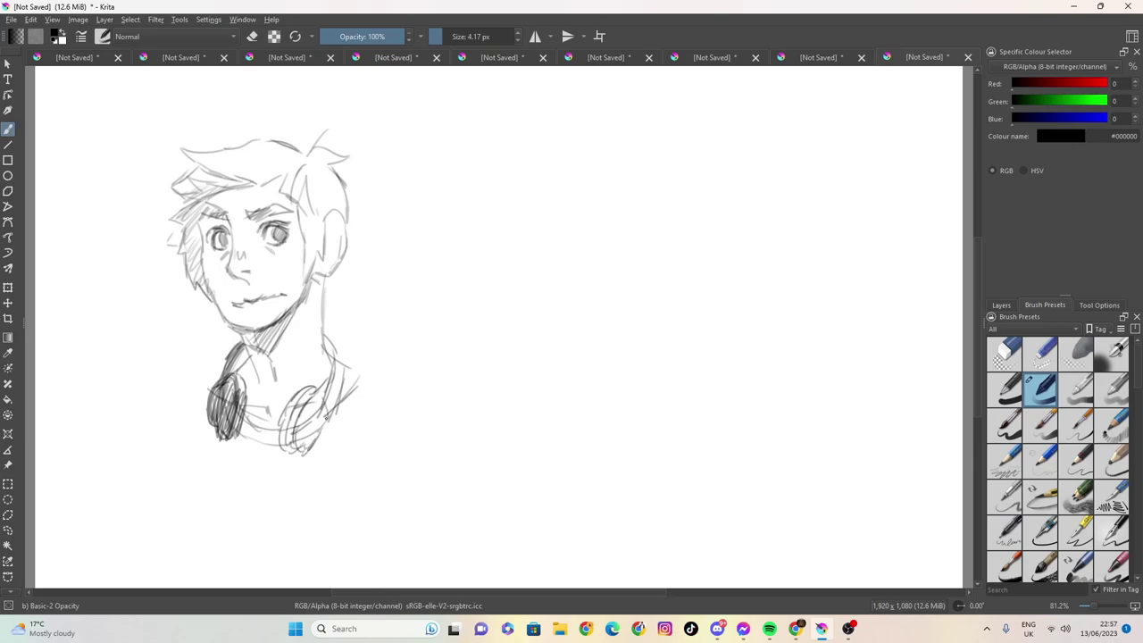
mouse_move(330, 333)
mouse_down()
mouse_move(346, 347)
mouse_move(342, 402)
mouse_move(317, 451)
mouse_move(282, 452)
mouse_up()
mouse_move(308, 399)
mouse_down()
mouse_move(286, 452)
mouse_move(310, 454)
mouse_move(287, 449)
mouse_move(316, 393)
mouse_move(284, 436)
mouse_move(286, 418)
mouse_up()
mouse_move(340, 381)
mouse_down()
mouse_move(309, 413)
mouse_move(323, 410)
mouse_up()
mouse_move(346, 350)
mouse_down()
mouse_move(332, 377)
mouse_move(326, 348)
mouse_move(345, 340)
mouse_move(331, 437)
mouse_move(313, 455)
mouse_move(279, 426)
mouse_move(295, 459)
mouse_move(277, 401)
mouse_move(278, 418)
mouse_up()
mouse_move(230, 374)
mouse_down()
mouse_move(252, 415)
mouse_move(212, 446)
mouse_move(202, 398)
mouse_move(221, 379)
mouse_move(205, 427)
mouse_move(209, 396)
mouse_up()
drag(225, 363, 218, 377)
drag(242, 342, 222, 366)
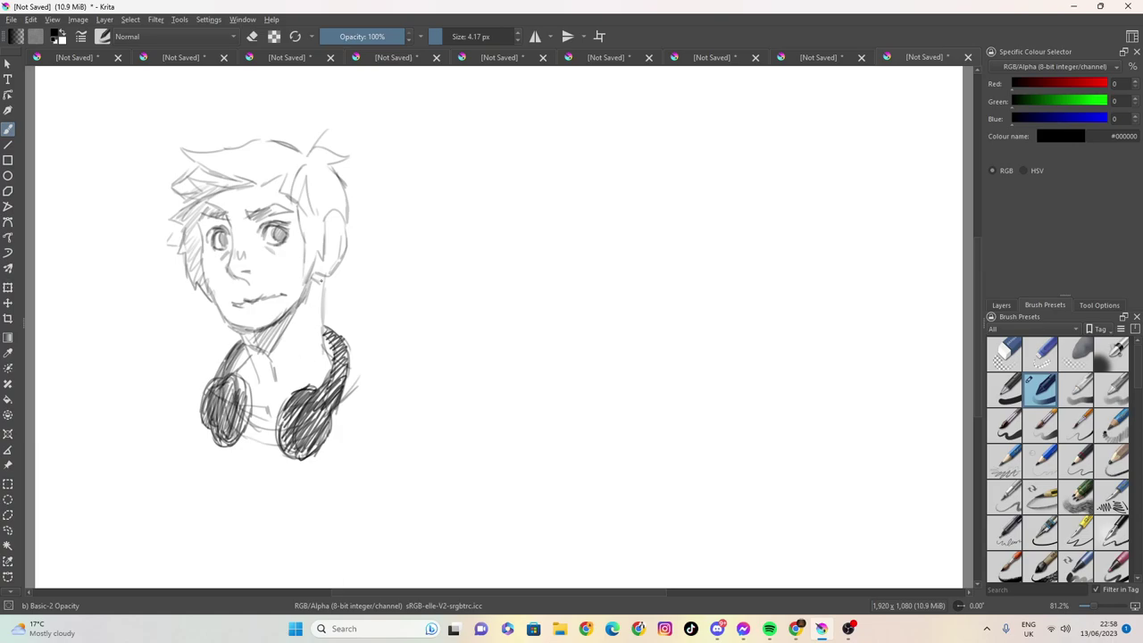
Add the back-of-neck and neck muscle lines below the ear and deepen the hatching under the jaw.
drag(333, 272, 299, 381)
drag(309, 336, 299, 375)
drag(315, 316, 307, 359)
drag(302, 286, 272, 366)
mouse_move(291, 323)
mouse_down()
mouse_move(268, 368)
mouse_move(249, 317)
mouse_up()
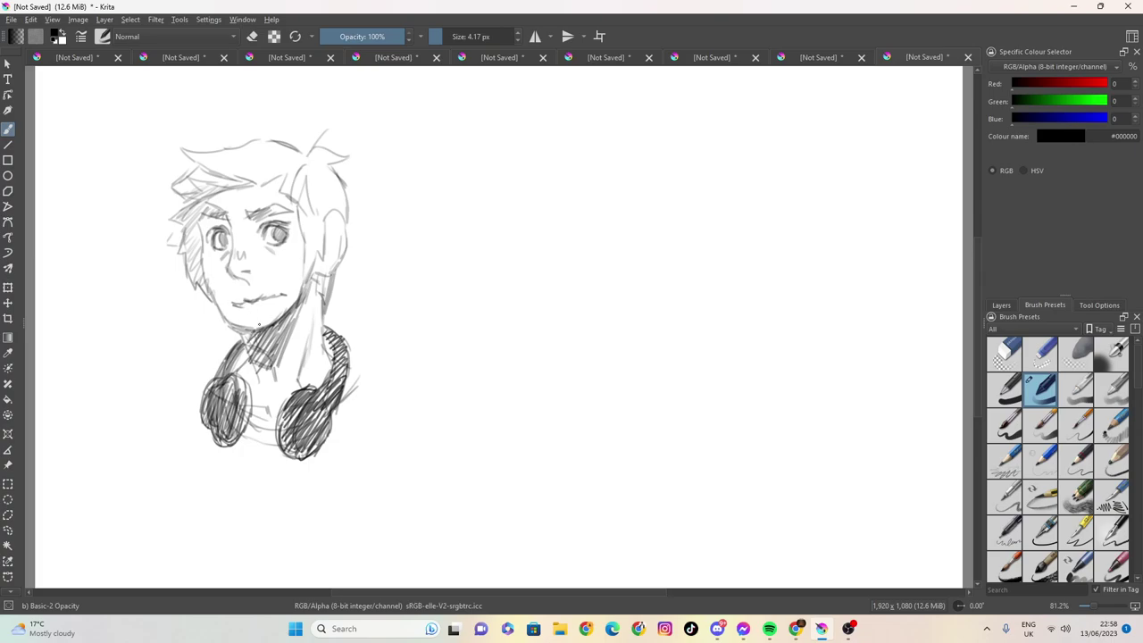
Mark the crease under the lower lip and darken the mouth line.
drag(248, 314, 267, 295)
drag(264, 297, 275, 299)
drag(265, 301, 278, 298)
Erase most of the mouth line with a 40.24 px eraser.
click(252, 36)
click(456, 37)
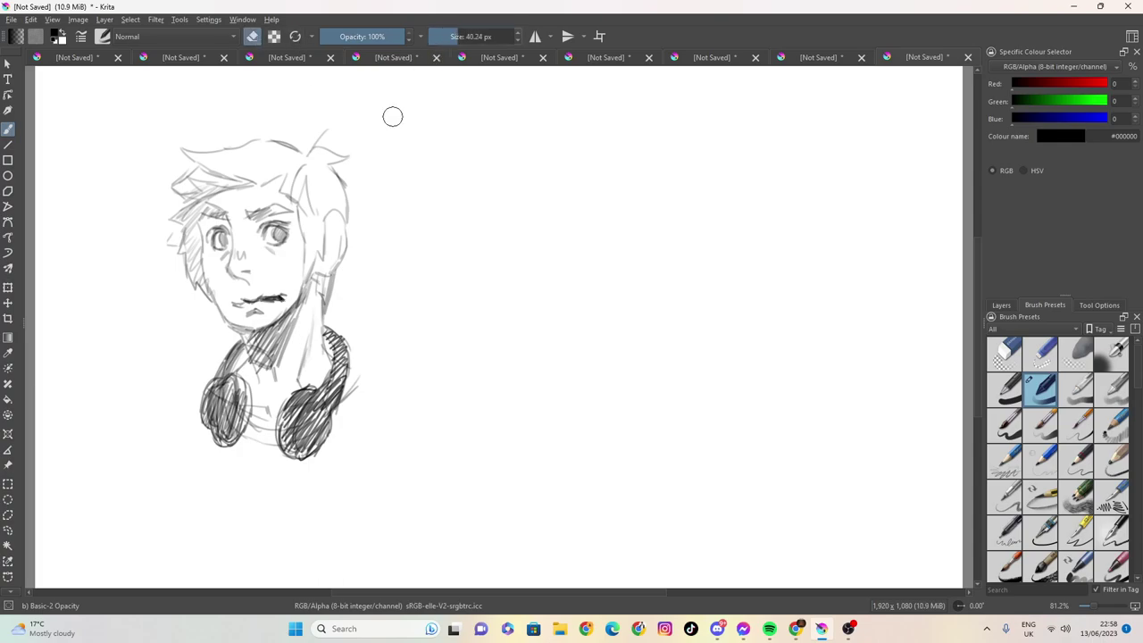
mouse_move(271, 304)
mouse_down()
mouse_move(281, 287)
mouse_move(257, 299)
mouse_up()
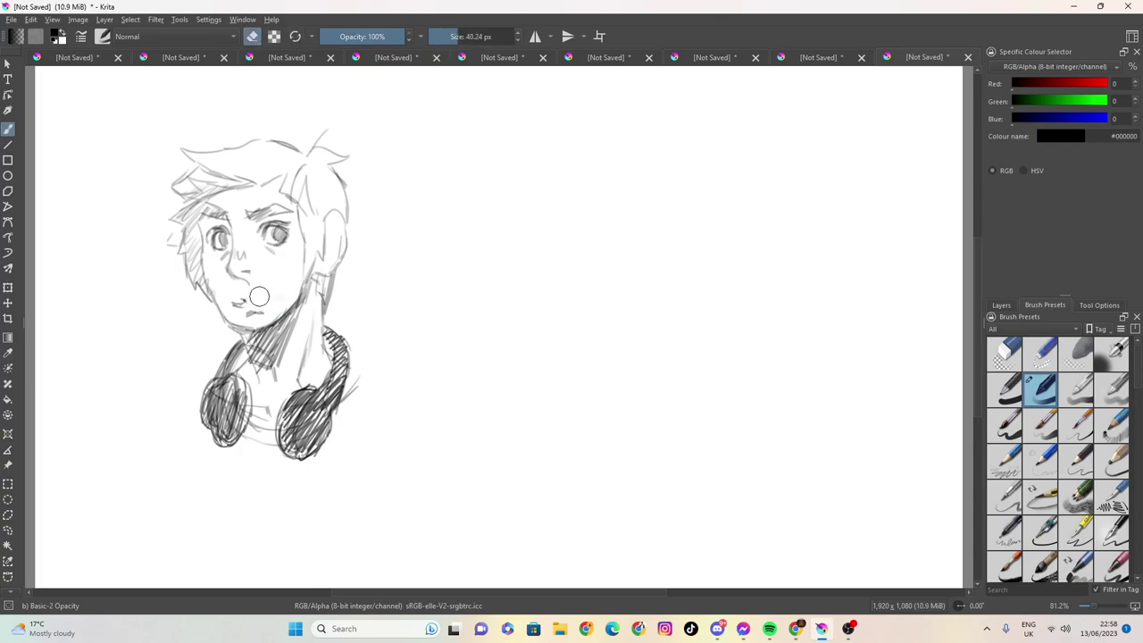
Redraw the mouth slightly open with dark strokes using a 4.17 px brush.
click(438, 37)
key(e)
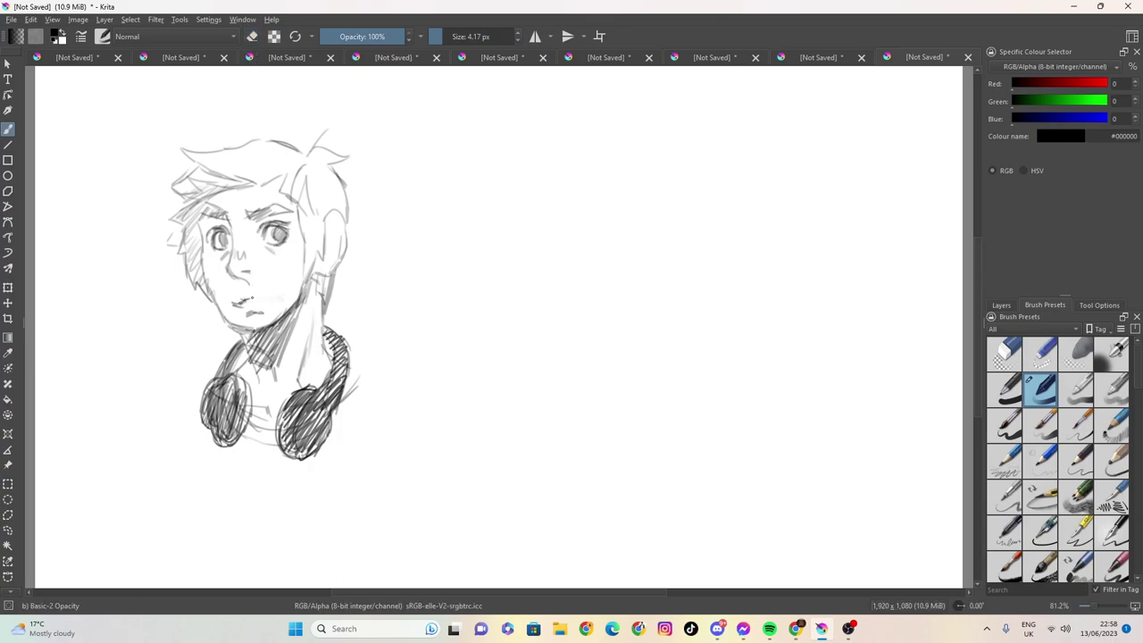
mouse_move(253, 299)
mouse_down()
mouse_move(286, 293)
mouse_move(247, 302)
mouse_up()
drag(239, 308, 261, 305)
Redraw the upper-left hair tips as shorter spikes, erase the old outline beyond them, and restore the 4.17 px size.
drag(209, 168, 184, 177)
drag(202, 173, 181, 186)
key(e)
mouse_move(168, 193)
mouse_down()
mouse_move(184, 166)
mouse_move(176, 174)
mouse_up()
click(441, 38)
drag(441, 37, 438, 40)
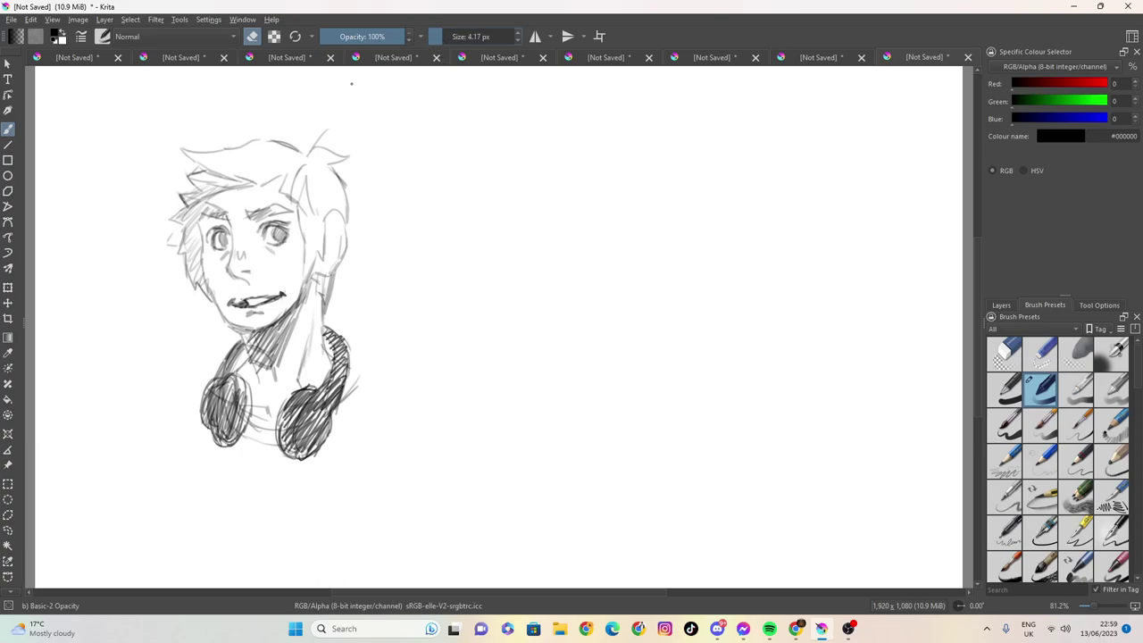
Shade the back of the neck below the ear and add a hair strand in front of the ear.
key(e)
drag(328, 306, 336, 265)
drag(325, 193, 327, 243)
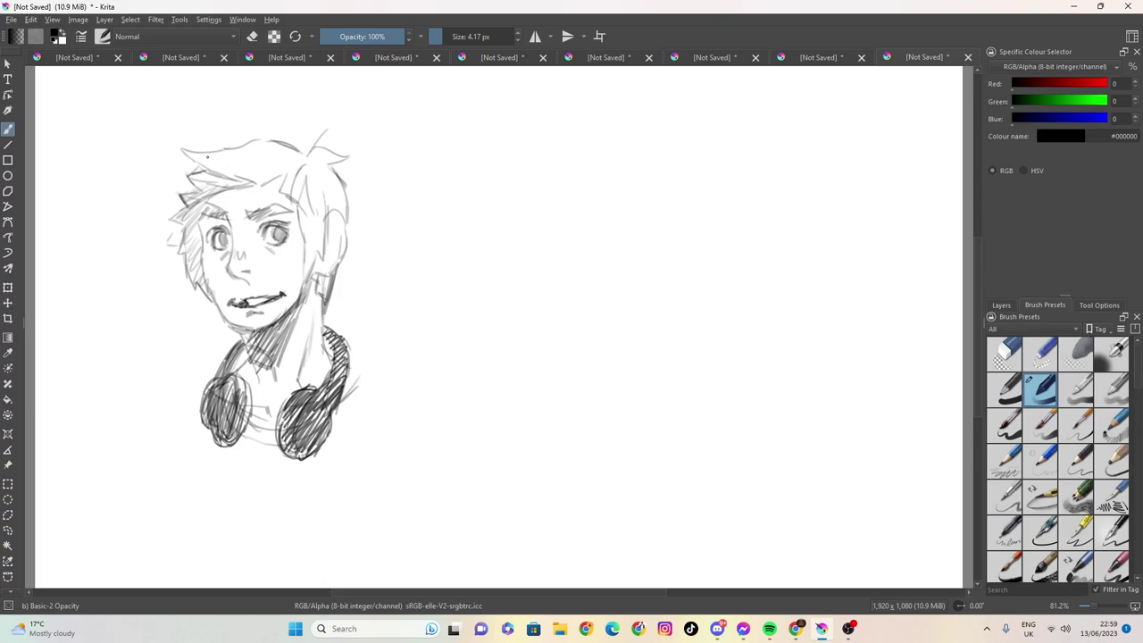
Hatch the swept fringe, erase the old pointed outline at its upper left, and restore the 4.17 px size.
mouse_move(198, 157)
mouse_down()
mouse_move(224, 189)
mouse_move(227, 167)
mouse_move(260, 178)
mouse_move(248, 189)
mouse_move(229, 177)
mouse_move(238, 154)
mouse_up()
click(252, 36)
mouse_move(182, 151)
mouse_down()
mouse_move(198, 167)
mouse_move(229, 139)
mouse_up()
drag(453, 40, 436, 41)
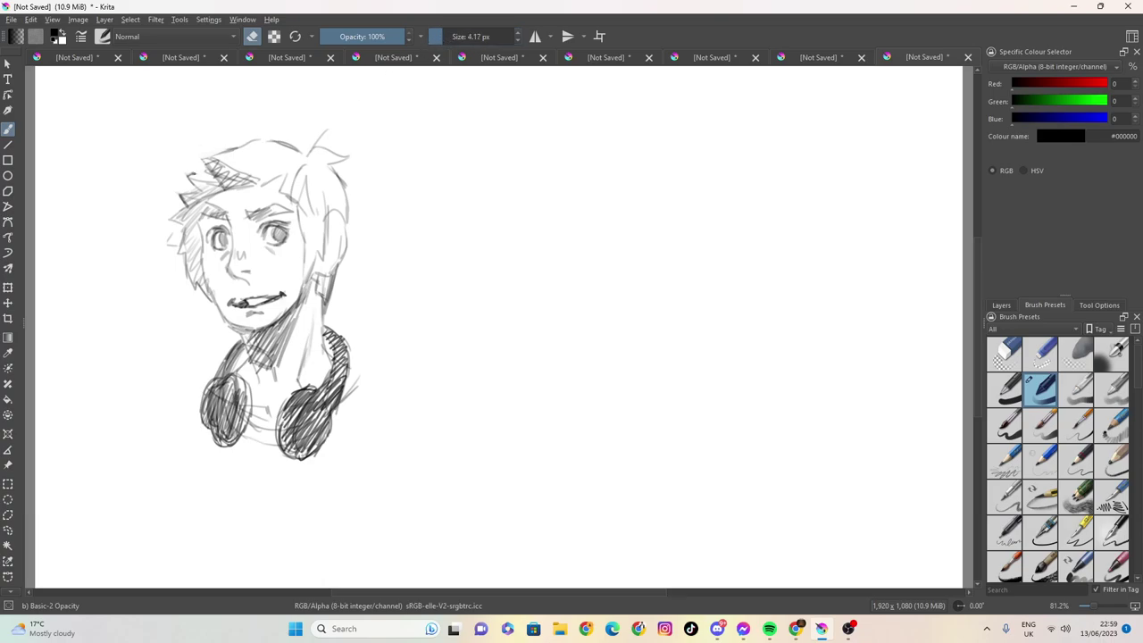
Outline the hair spikes on the upper left of the head with heavy dark strokes.
key(e)
drag(186, 179, 210, 166)
mouse_move(206, 157)
mouse_down()
mouse_move(209, 171)
mouse_move(238, 146)
mouse_move(188, 177)
mouse_move(194, 185)
mouse_move(179, 196)
mouse_move(173, 219)
mouse_move(199, 229)
mouse_move(202, 250)
mouse_up()
Darken the bridge of the nose and the left eyebrow.
drag(227, 208, 241, 279)
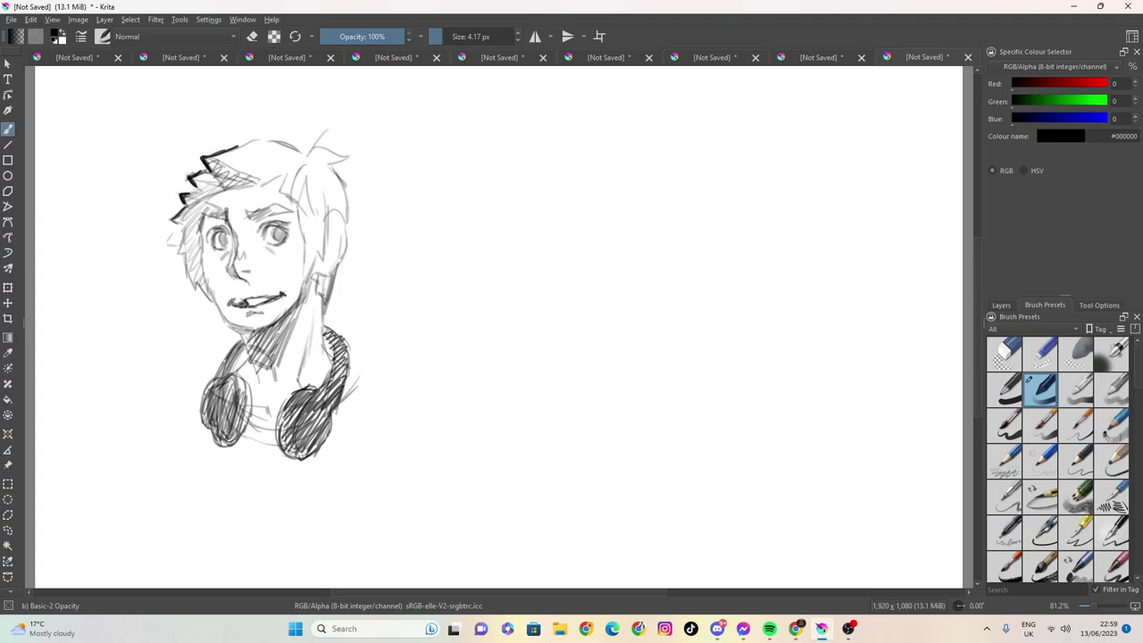
mouse_move(230, 236)
mouse_down()
mouse_move(232, 274)
mouse_move(229, 256)
mouse_up()
mouse_move(227, 223)
mouse_down()
mouse_move(201, 219)
mouse_move(230, 207)
mouse_move(205, 208)
mouse_up()
drag(221, 186, 208, 201)
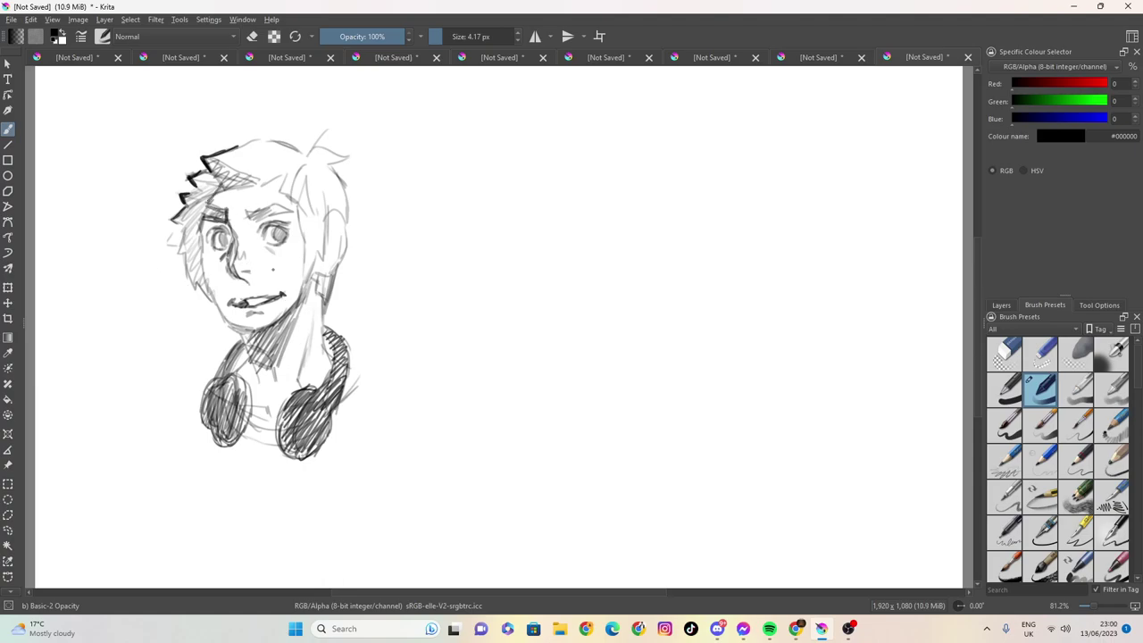
Hatch the hair beside the left cheek and temple darker, and fill in the left eyebrow.
mouse_move(203, 250)
mouse_down()
mouse_move(215, 304)
mouse_move(202, 273)
mouse_up()
drag(216, 276, 202, 300)
drag(206, 280, 194, 291)
mouse_move(178, 225)
mouse_down()
mouse_move(177, 253)
mouse_move(195, 285)
mouse_move(192, 239)
mouse_move(209, 293)
mouse_move(198, 230)
mouse_move(201, 239)
mouse_up()
drag(194, 222, 198, 246)
mouse_move(195, 205)
mouse_down()
mouse_move(199, 241)
mouse_move(185, 223)
mouse_move(227, 218)
mouse_up()
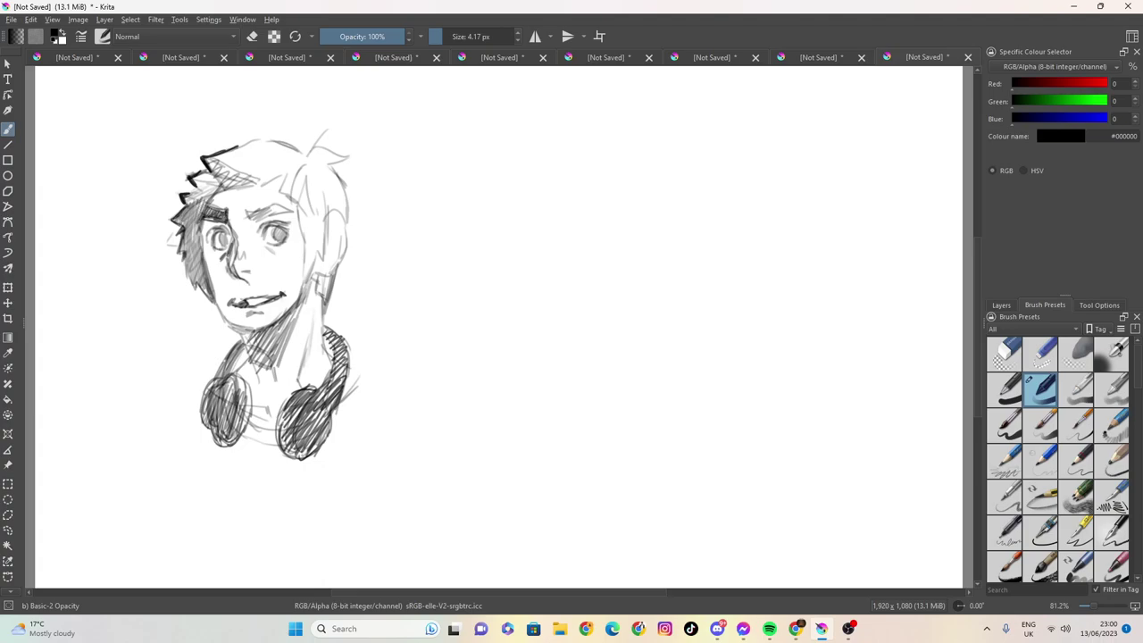
Fill the swept fringe and the spikes above the left eyebrow with dense dark hatching.
mouse_move(218, 178)
mouse_down()
mouse_move(186, 220)
mouse_move(186, 200)
mouse_move(218, 168)
mouse_move(221, 189)
mouse_move(255, 182)
mouse_move(207, 191)
mouse_up()
mouse_move(228, 176)
mouse_down()
mouse_move(210, 185)
mouse_move(207, 165)
mouse_up()
drag(237, 166, 217, 177)
drag(230, 172, 222, 180)
drag(243, 174, 230, 183)
mouse_move(257, 176)
mouse_down()
mouse_move(234, 189)
mouse_move(245, 183)
mouse_move(223, 176)
mouse_up()
drag(253, 169, 221, 176)
drag(228, 164, 209, 168)
drag(221, 159, 207, 157)
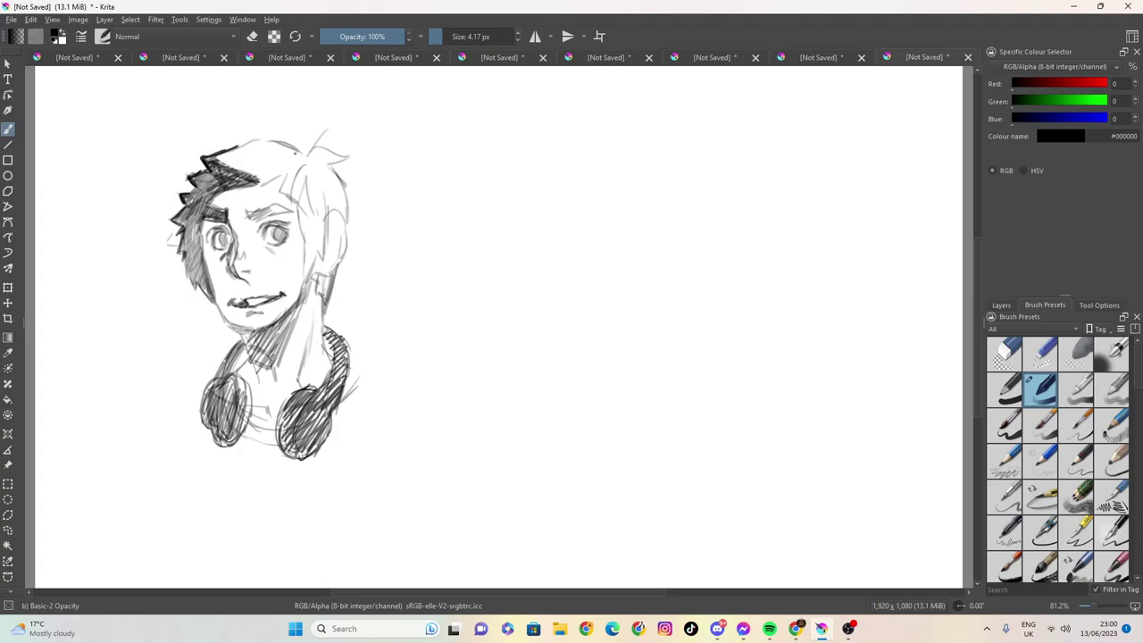
Sketch a pointed tuft at the crown, strengthen the top hair outline, and undo the last stroke.
drag(309, 155, 280, 124)
mouse_move(293, 149)
mouse_down()
mouse_move(282, 137)
mouse_move(237, 147)
mouse_up()
key(ctrl+z)
Draw the pointed sideburn strands in front of the ear and darken the sideburn and inner ear edge.
mouse_move(309, 234)
mouse_down()
mouse_move(323, 231)
mouse_move(308, 215)
mouse_move(309, 241)
mouse_up()
mouse_move(292, 203)
mouse_down()
mouse_move(305, 232)
mouse_move(299, 265)
mouse_up()
mouse_move(298, 264)
mouse_down()
mouse_move(305, 258)
mouse_move(304, 293)
mouse_move(313, 282)
mouse_move(303, 311)
mouse_move(320, 279)
mouse_up()
drag(330, 227, 324, 278)
drag(328, 272, 310, 295)
drag(310, 286, 301, 311)
mouse_move(304, 257)
mouse_down()
mouse_move(301, 284)
mouse_move(300, 254)
mouse_up()
drag(305, 243, 299, 261)
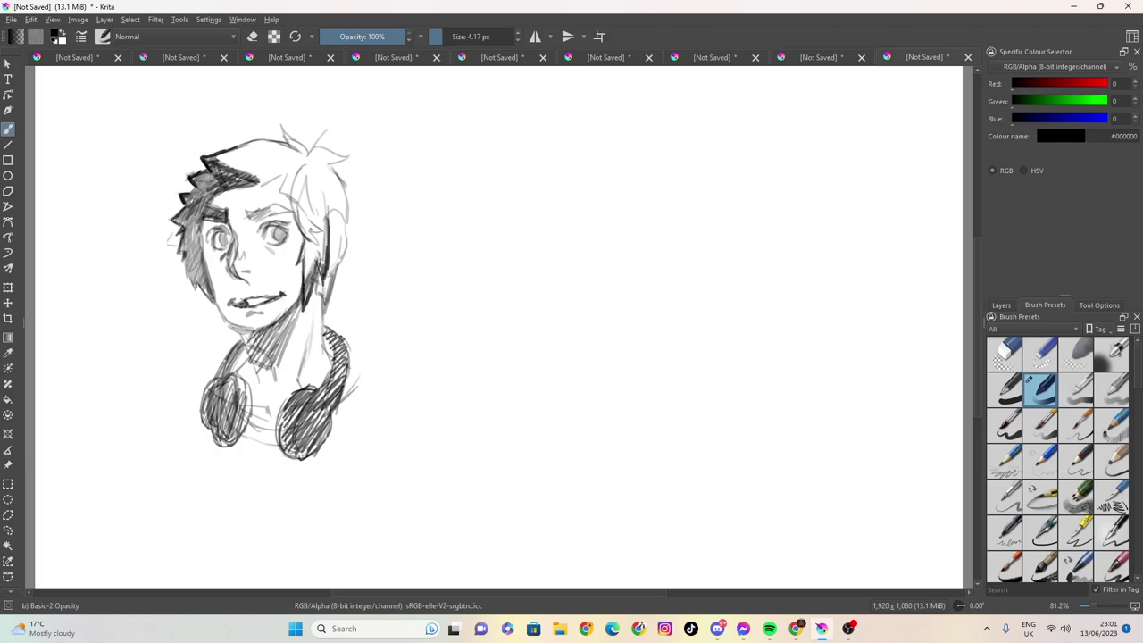
Add loose hair strands above the ear and a hairline spike over the right eyebrow.
drag(325, 203, 322, 216)
mouse_move(334, 189)
mouse_down()
mouse_move(325, 203)
mouse_move(316, 193)
mouse_up()
mouse_move(259, 186)
mouse_down()
mouse_move(286, 172)
mouse_move(280, 192)
mouse_up()
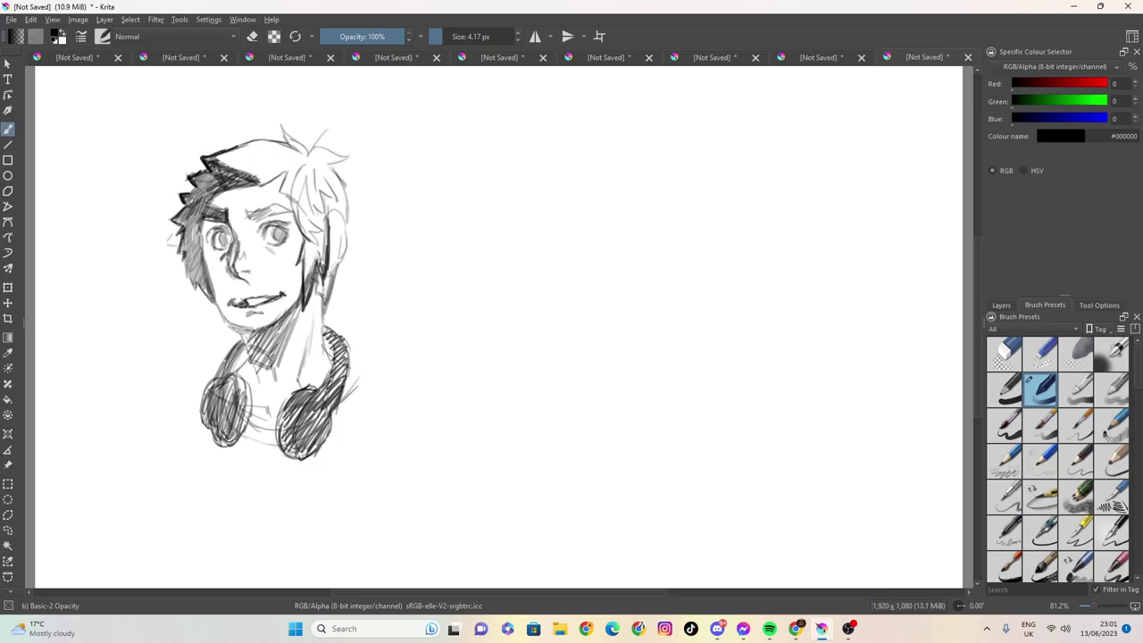
Shade the underside of the nose and darken the nostrils.
drag(251, 277, 241, 285)
drag(237, 279, 249, 284)
mouse_move(264, 271)
mouse_down()
mouse_move(245, 271)
mouse_move(258, 275)
mouse_up()
Darken the hair edge beside the left cheek and the left jaw contour down to the chin.
drag(200, 231, 197, 266)
mouse_move(197, 209)
mouse_down()
mouse_move(193, 263)
mouse_move(182, 256)
mouse_move(214, 298)
mouse_up()
mouse_move(212, 299)
mouse_down()
mouse_move(227, 327)
mouse_move(266, 323)
mouse_move(227, 317)
mouse_move(213, 298)
mouse_move(237, 328)
mouse_up()
drag(202, 268, 221, 309)
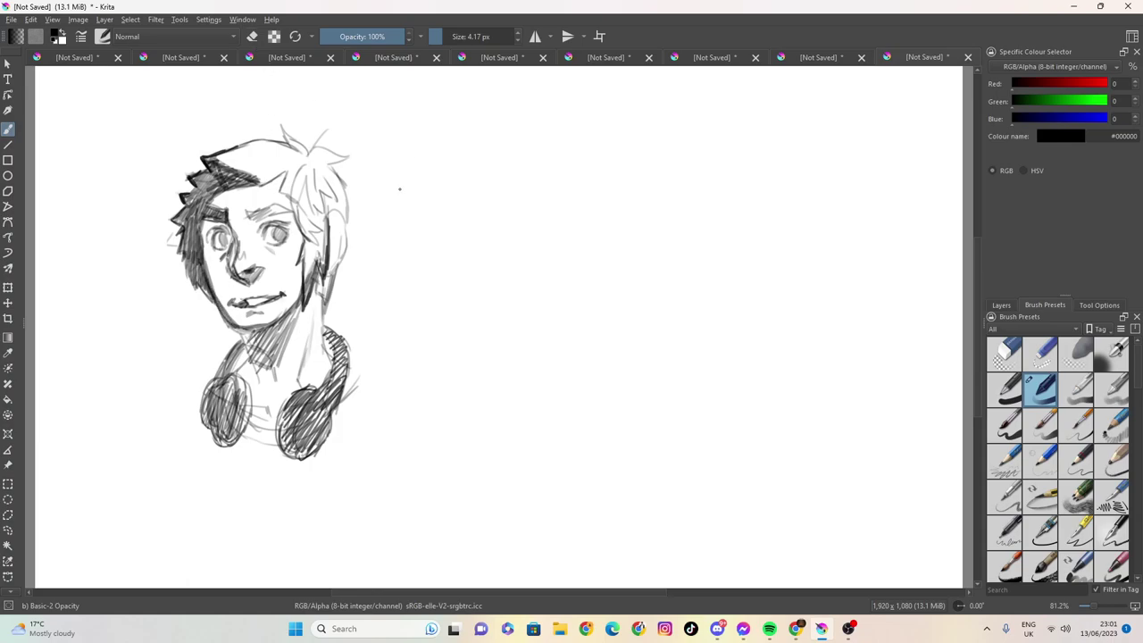
Undo the last four strokes and redraw the lower-left jaw contour near the chin darker.
key(ctrl+z)
key(ctrl+z)
key(ctrl+z)
key(ctrl+z)
mouse_move(239, 330)
mouse_down()
mouse_move(276, 320)
mouse_move(232, 311)
mouse_up()
mouse_move(225, 329)
mouse_down()
mouse_move(241, 316)
mouse_move(227, 304)
mouse_move(229, 321)
mouse_up()
Darken the pointed shadow on the neck under the jaw and fill the left headphone band with dense strokes.
drag(280, 360, 293, 311)
mouse_move(277, 363)
mouse_down()
mouse_move(256, 344)
mouse_move(283, 322)
mouse_move(255, 352)
mouse_move(247, 345)
mouse_move(254, 369)
mouse_up()
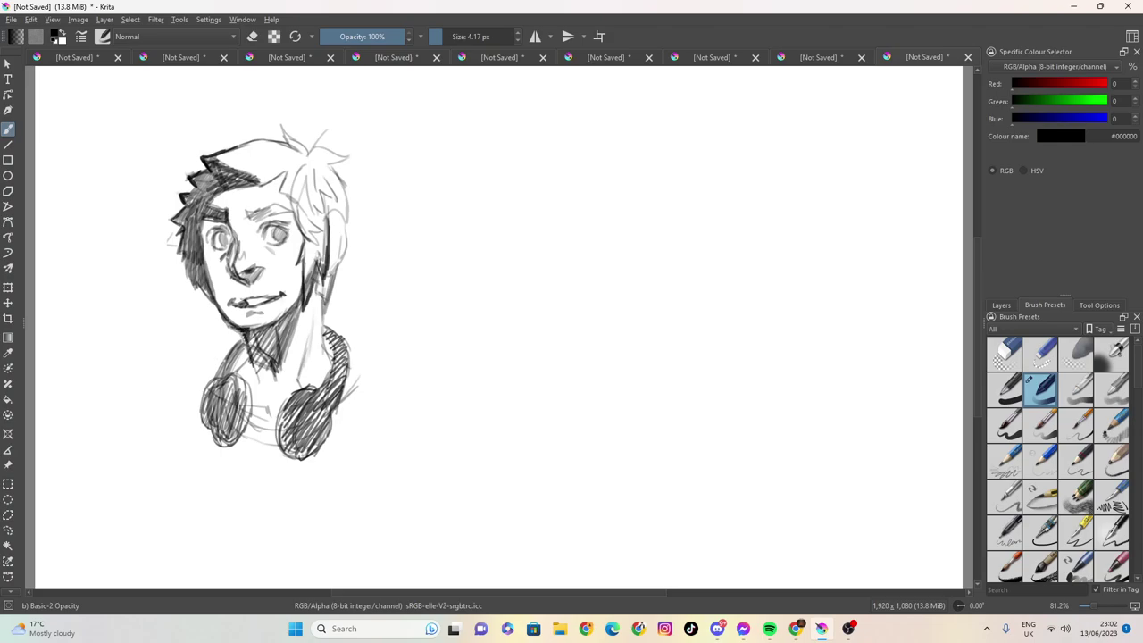
mouse_move(255, 361)
mouse_down()
mouse_move(229, 336)
mouse_move(217, 363)
mouse_move(238, 348)
mouse_move(229, 337)
mouse_up()
mouse_move(229, 381)
mouse_down()
mouse_move(218, 359)
mouse_move(241, 348)
mouse_move(236, 335)
mouse_move(249, 344)
mouse_up()
mouse_move(263, 333)
mouse_down()
mouse_move(253, 353)
mouse_move(254, 324)
mouse_move(259, 334)
mouse_up()
mouse_move(275, 366)
mouse_down()
mouse_move(255, 343)
mouse_move(235, 365)
mouse_up()
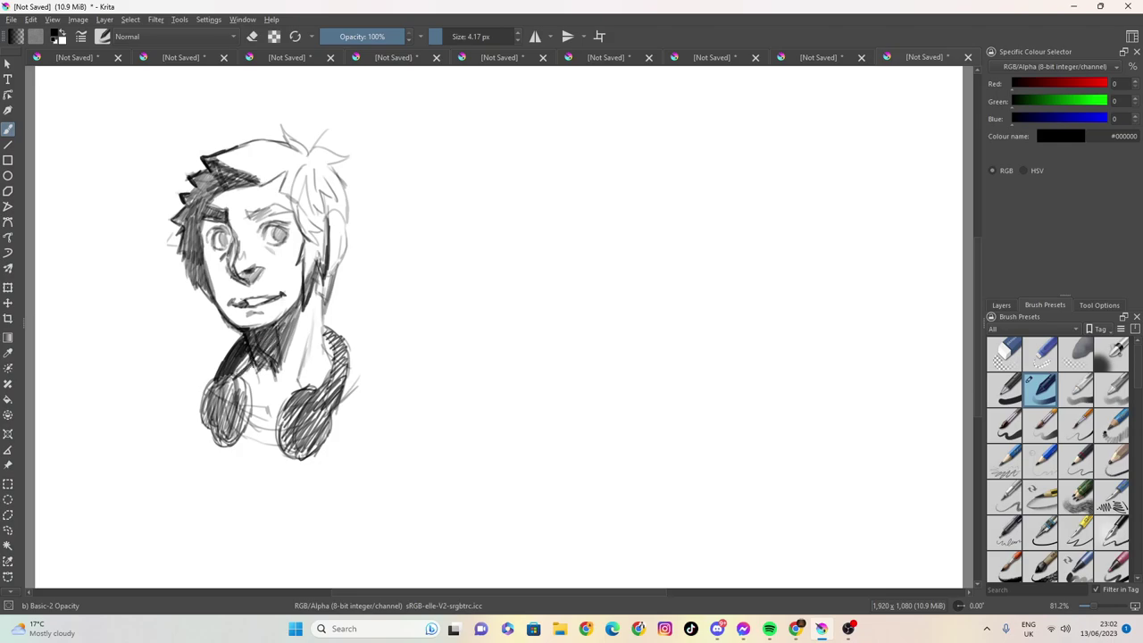
Draw the left shoulder and upper arm outline, start the right shoulder line, and darken the left headphone cup.
drag(351, 369, 385, 380)
drag(198, 396, 145, 460)
mouse_move(176, 412)
mouse_down()
mouse_move(137, 474)
mouse_move(166, 420)
mouse_move(203, 393)
mouse_up()
drag(212, 384, 203, 414)
drag(213, 383, 202, 420)
drag(223, 382, 210, 427)
drag(232, 384, 226, 428)
drag(152, 439, 143, 455)
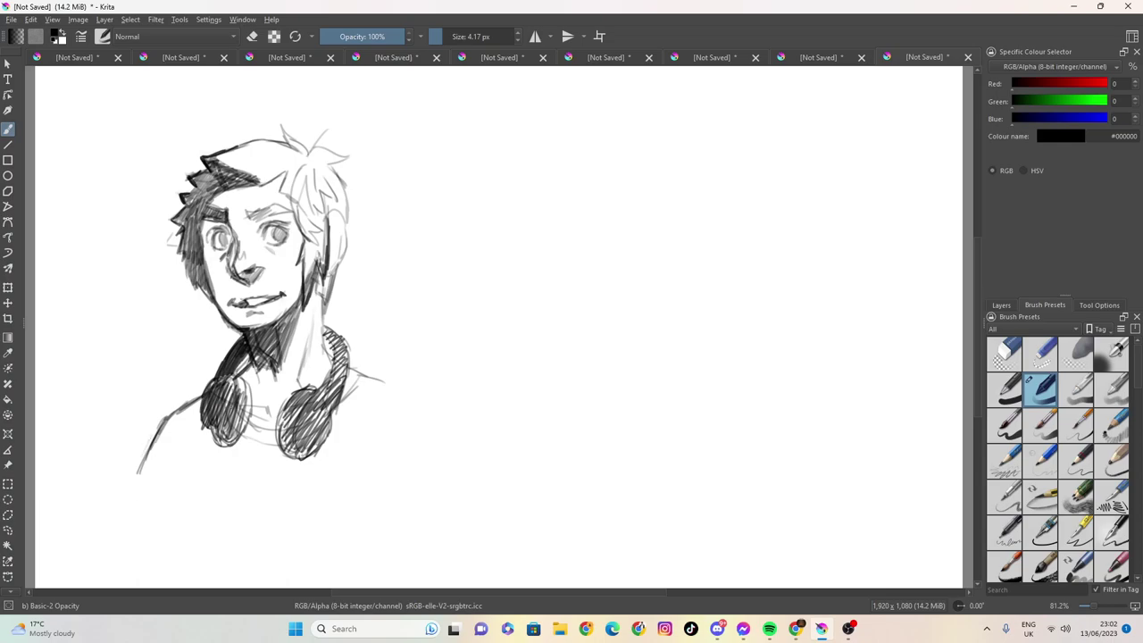
Draw the right shoulder and upper arm contour outward from the headphone band with reinforced strokes.
drag(350, 369, 402, 381)
mouse_move(323, 301)
mouse_down()
mouse_move(331, 360)
mouse_move(348, 357)
mouse_move(330, 413)
mouse_move(321, 393)
mouse_move(336, 374)
mouse_move(395, 387)
mouse_move(423, 398)
mouse_move(456, 460)
mouse_up()
drag(438, 434, 463, 472)
drag(429, 413, 438, 433)
drag(407, 393, 431, 414)
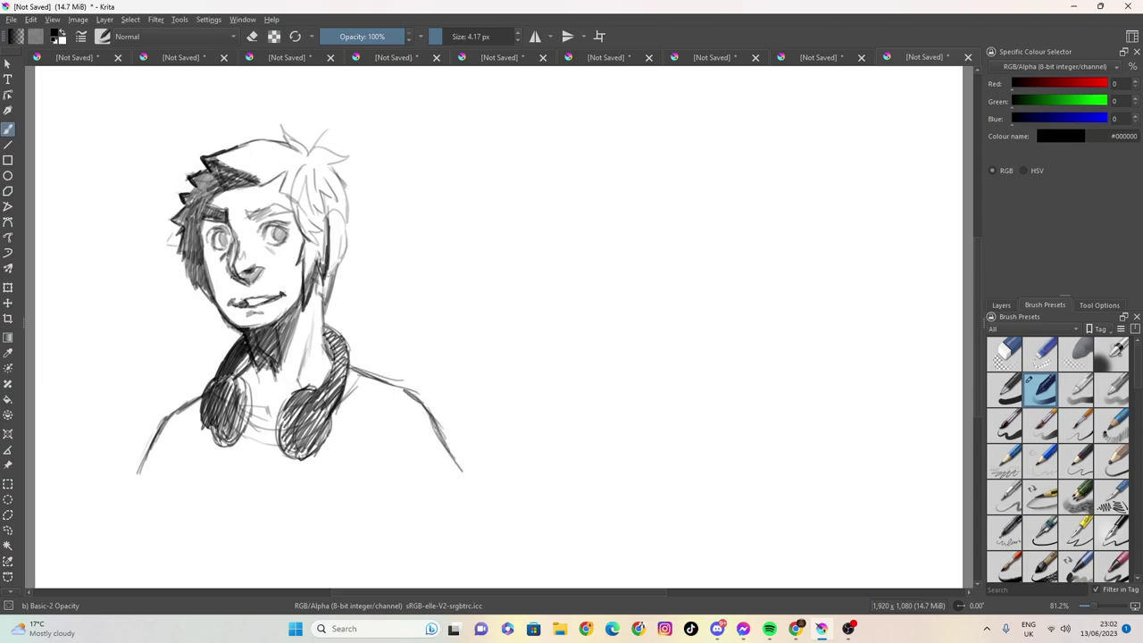
Darken the ear outline with inner ear detail, and add pointed hair strands behind the ear.
mouse_move(320, 293)
mouse_down()
mouse_move(322, 278)
mouse_move(325, 314)
mouse_move(328, 269)
mouse_up()
mouse_move(337, 230)
mouse_down()
mouse_move(330, 248)
mouse_move(346, 262)
mouse_up()
mouse_move(348, 222)
mouse_down()
mouse_move(344, 248)
mouse_move(342, 214)
mouse_move(348, 235)
mouse_up()
mouse_move(342, 182)
mouse_down()
mouse_move(358, 204)
mouse_move(346, 218)
mouse_up()
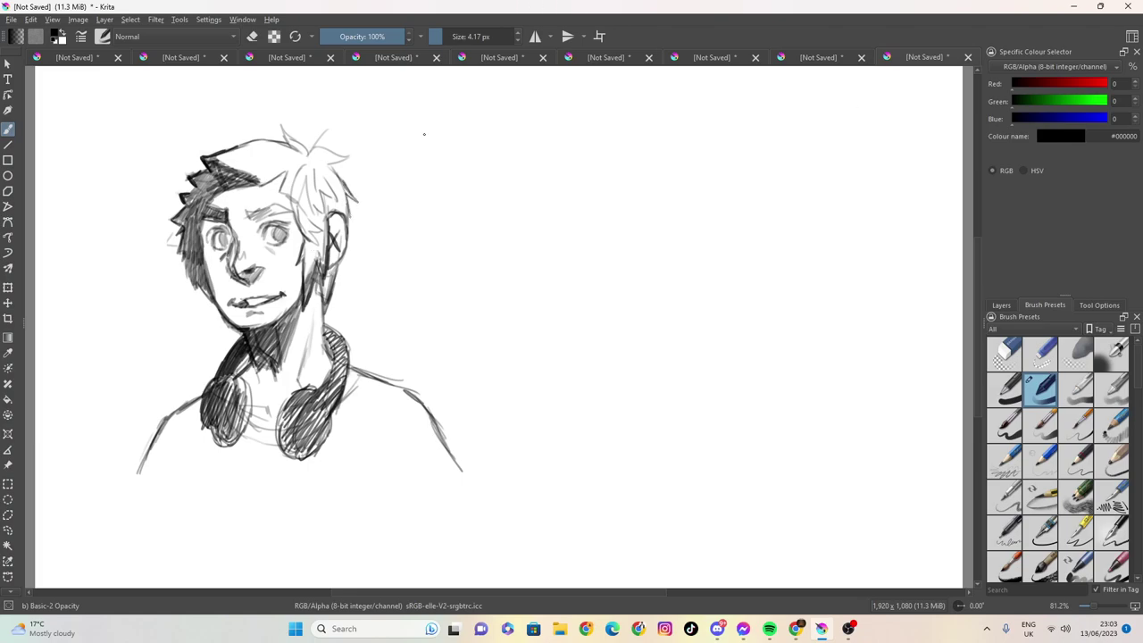
Close the drawing, saving it as the Krita document "radno again" in the "my original krita drawings i made" folder.
click(11, 20)
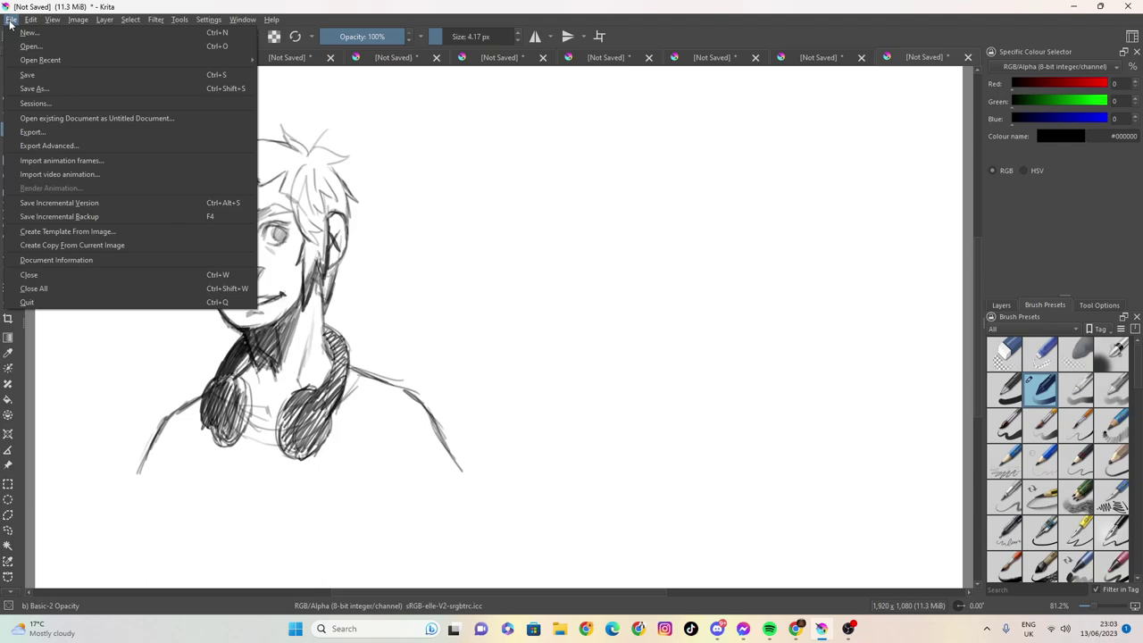
click(12, 19)
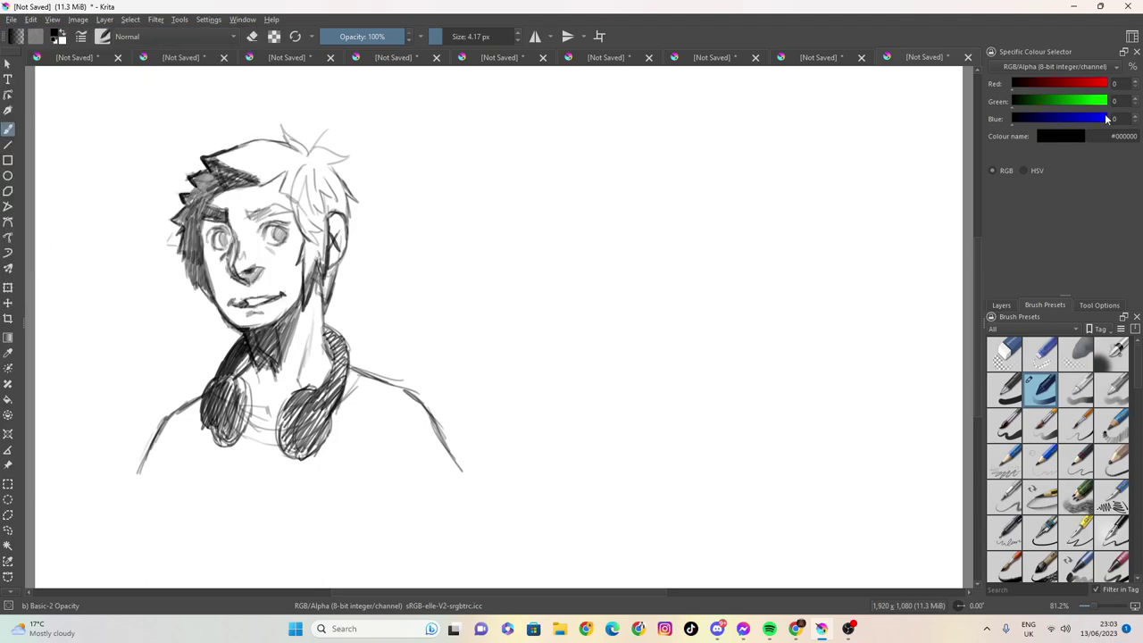
click(968, 58)
click(528, 327)
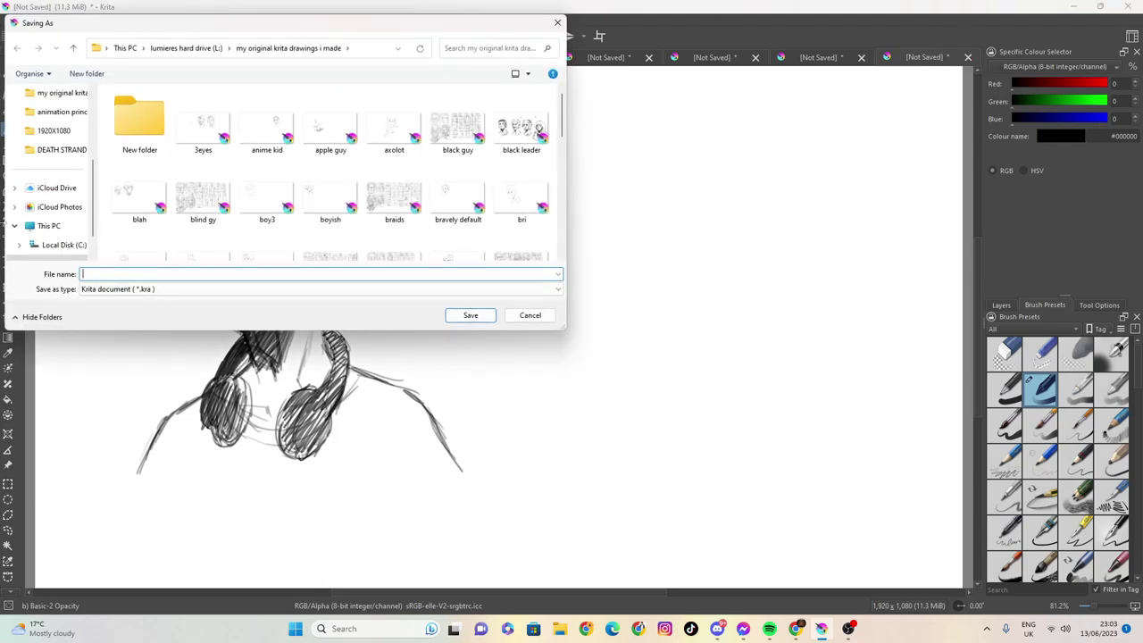
text(ra)
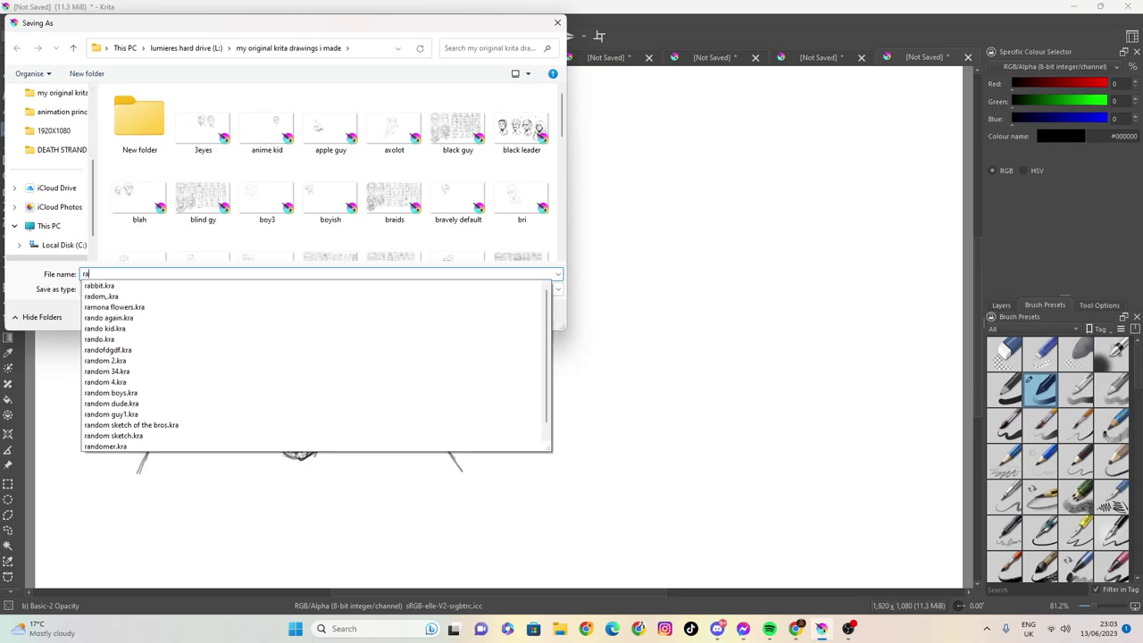
text(dno aga)
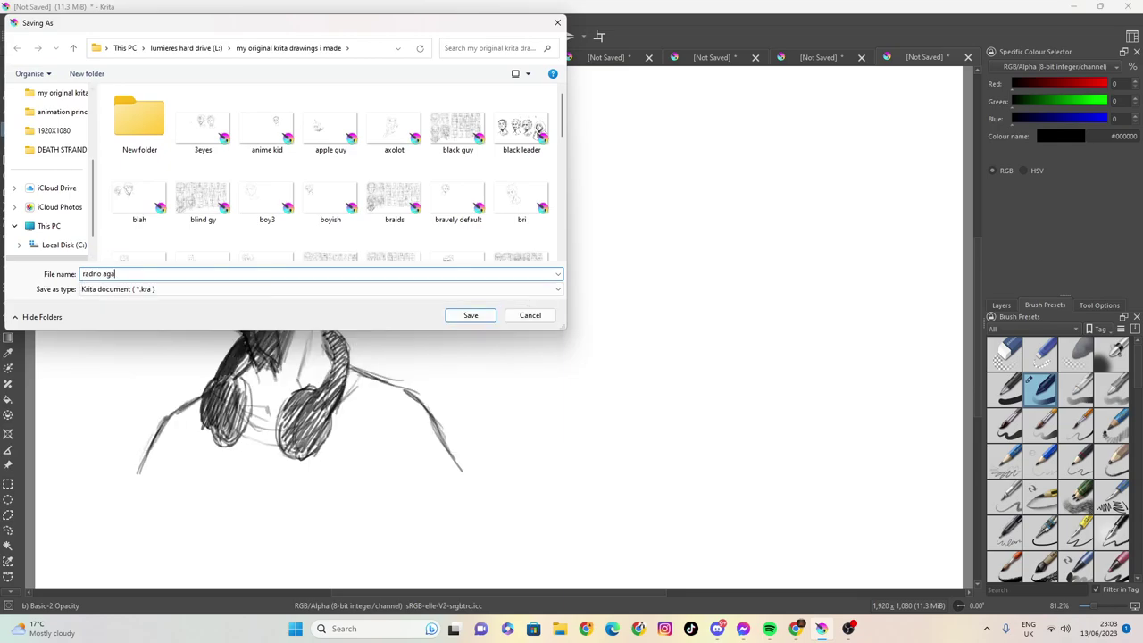
text(in)
key(Return)
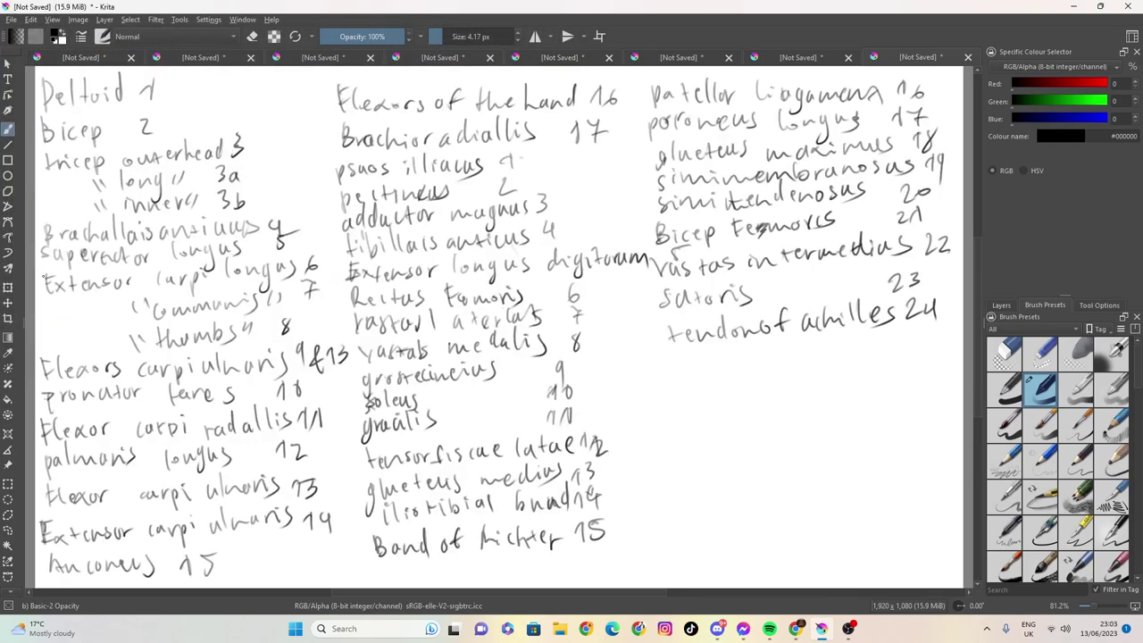
Close the whole application with the handwritten muscle list and the other unsaved documents still open.
click(1129, 6)
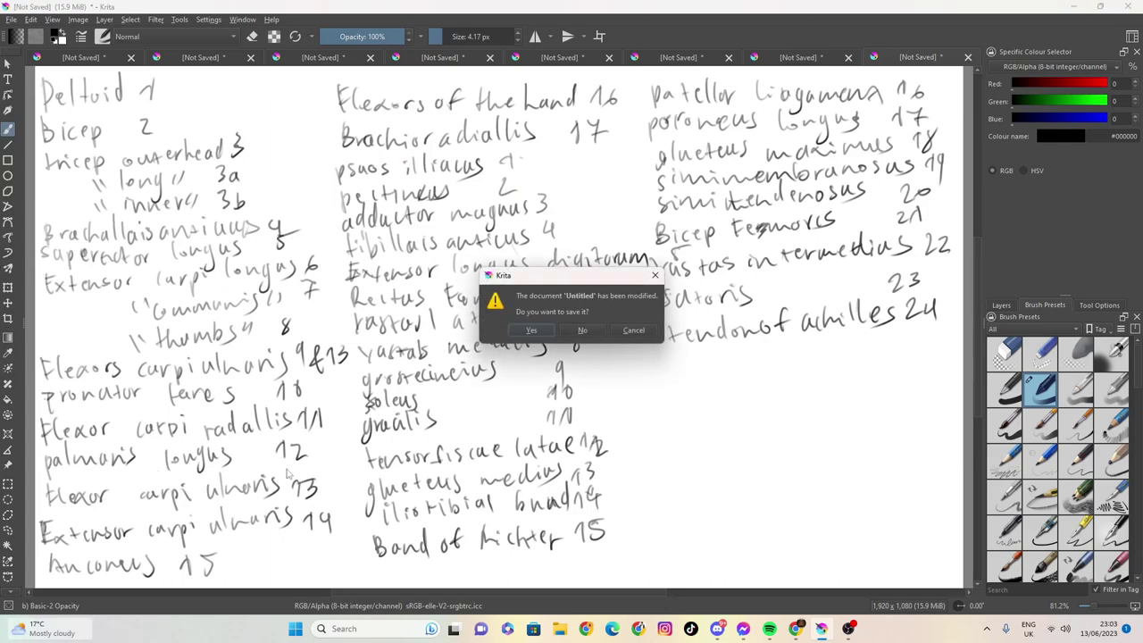